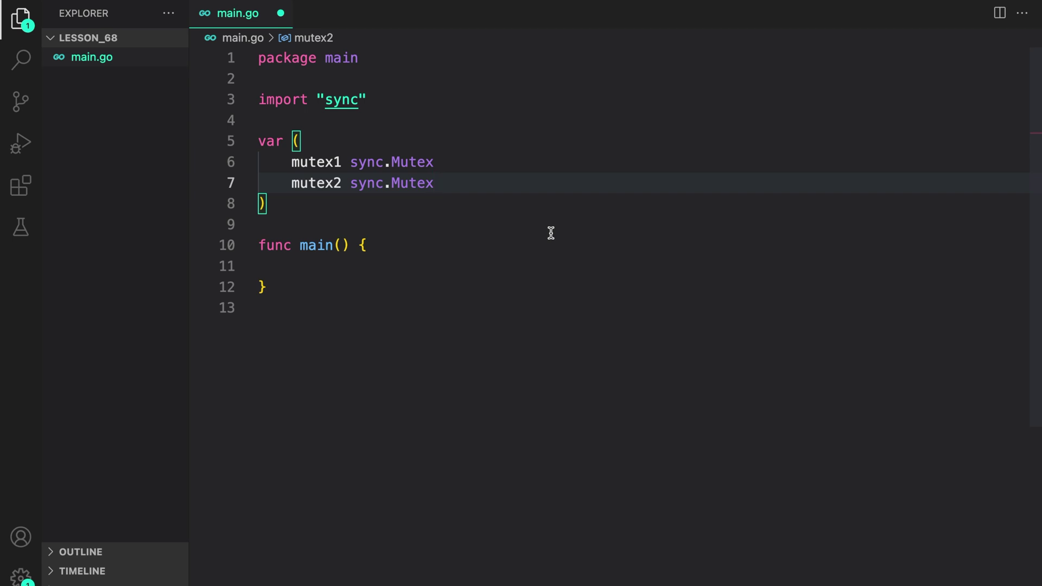
- Place the caret below the mutex1 and mutex2 declarations in main.go
{"action": "left_click", "coordinate": [298, 205]}
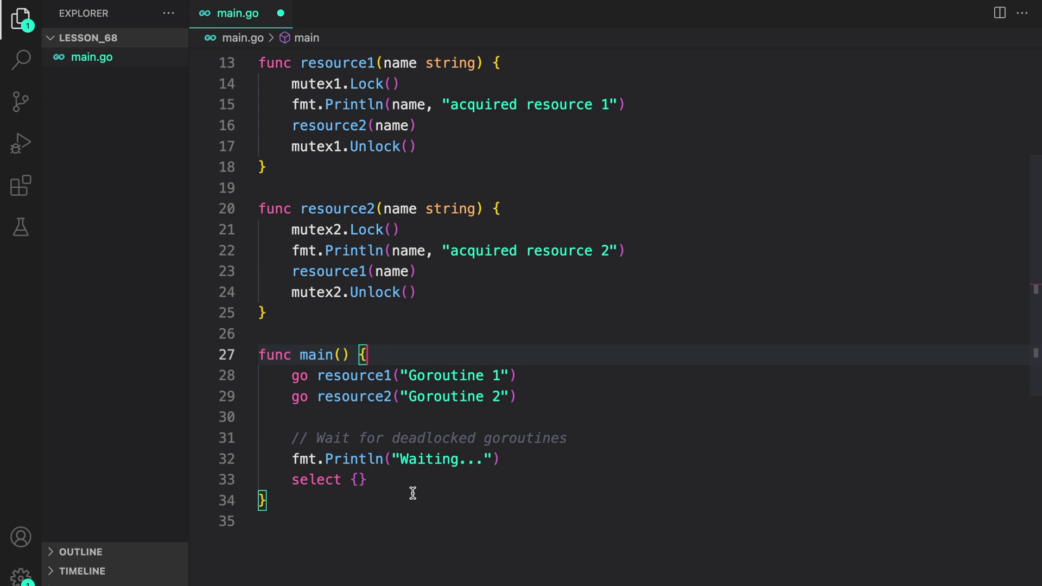
- Save main.go and bring up the integrated terminal at the lesson_68 folder
{"action": "key", "text": "ctrl+s"}
{"action": "key", "text": "ctrl+grave"}
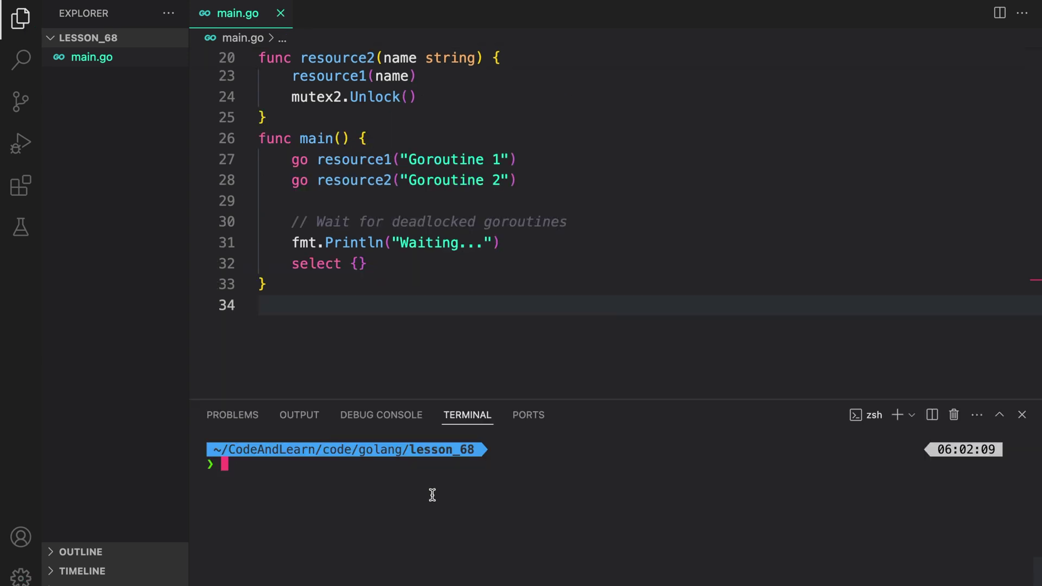
{"action": "type", "text": "go r"}
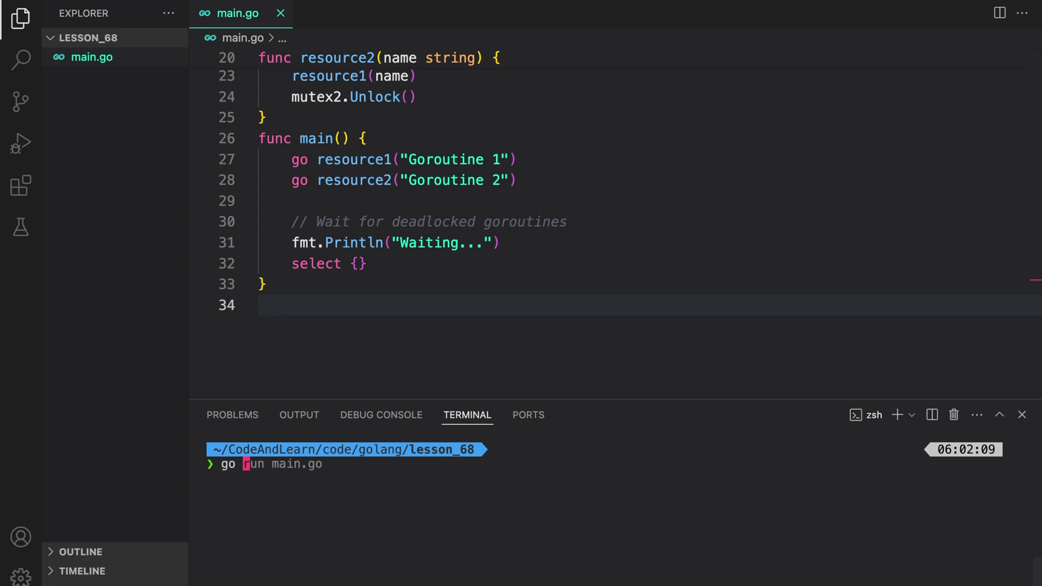
- Run go run main.go to show the all-goroutines-asleep deadlock, then hide the terminal
{"action": "key", "text": "Right"}
{"action": "key", "text": "Return"}
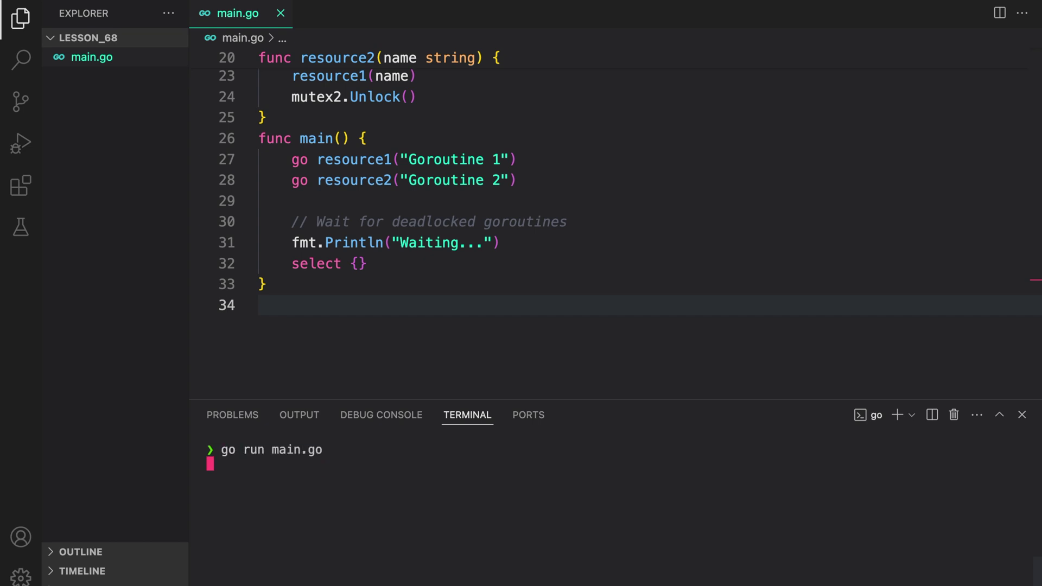
{"action": "scroll", "coordinate": [406, 496], "scroll_direction": "up", "scroll_amount": 5}
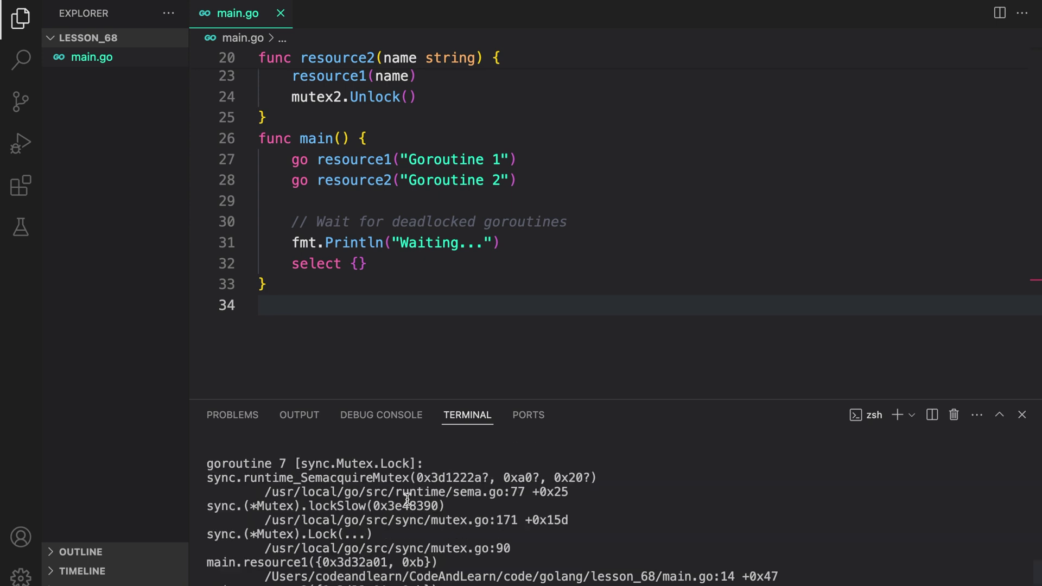
{"action": "scroll", "coordinate": [411, 495], "scroll_direction": "up", "scroll_amount": 5}
{"action": "scroll", "coordinate": [407, 500], "scroll_direction": "up", "scroll_amount": 5}
{"action": "scroll", "coordinate": [408, 500], "scroll_direction": "up", "scroll_amount": 3}
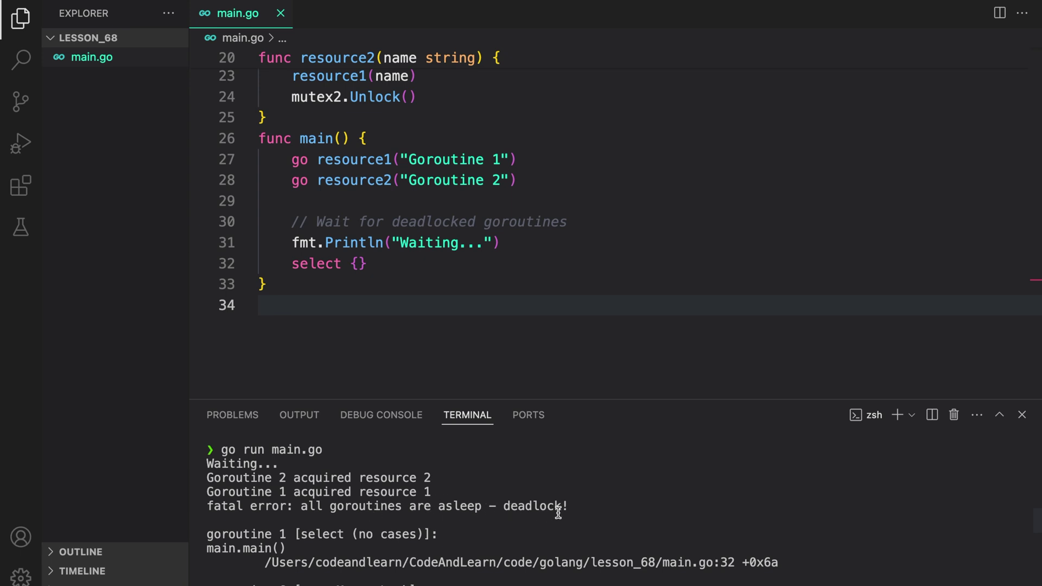
{"action": "scroll", "coordinate": [453, 537], "scroll_direction": "down", "scroll_amount": 5}
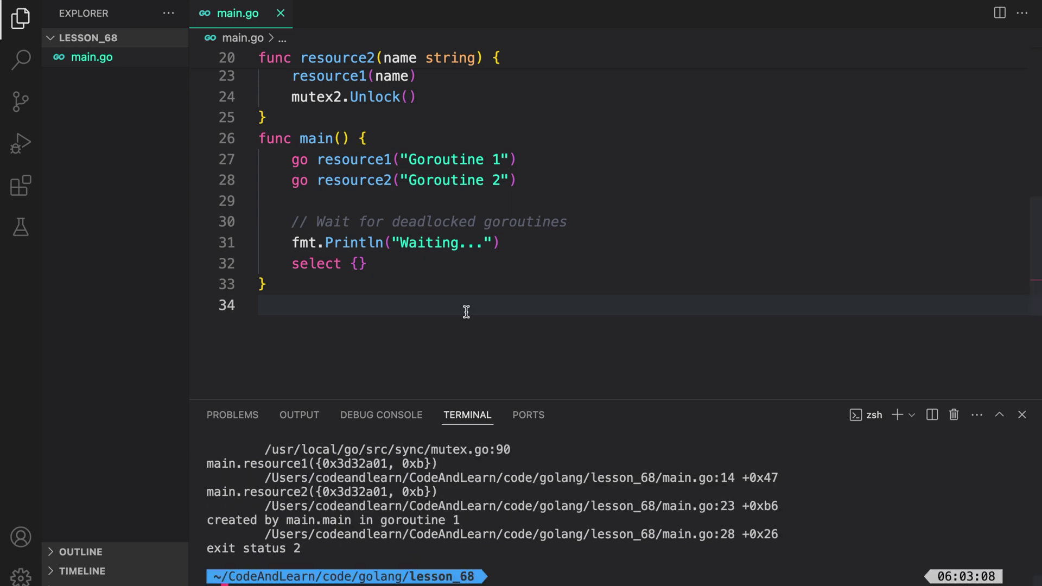
{"action": "scroll", "coordinate": [465, 312], "scroll_direction": "up", "scroll_amount": 1}
{"action": "key", "text": "super+j"}
{"action": "scroll", "coordinate": [570, 342], "scroll_direction": "up", "scroll_amount": 5}
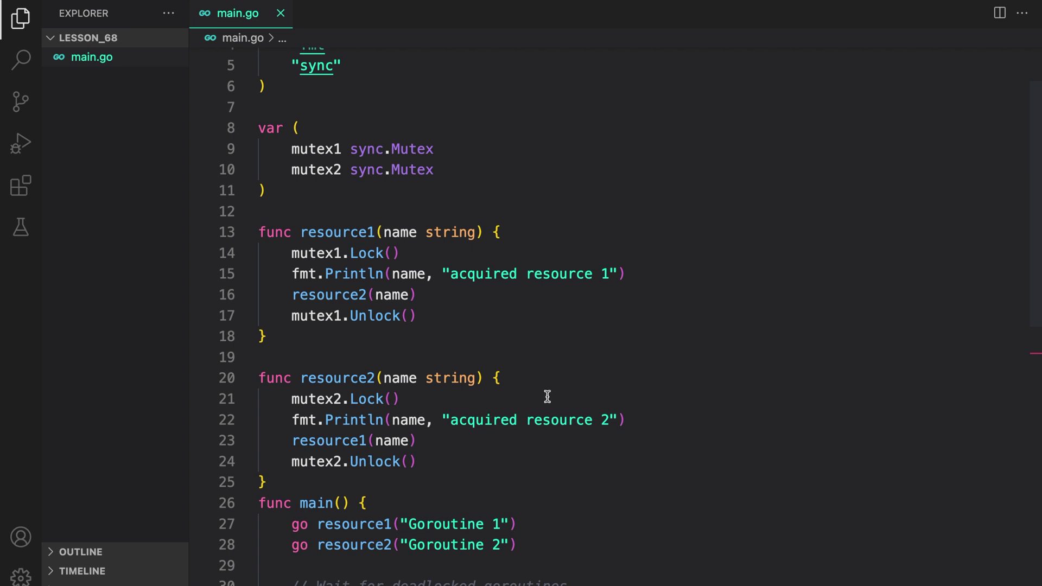
{"action": "scroll", "coordinate": [547, 396], "scroll_direction": "down", "scroll_amount": 2}
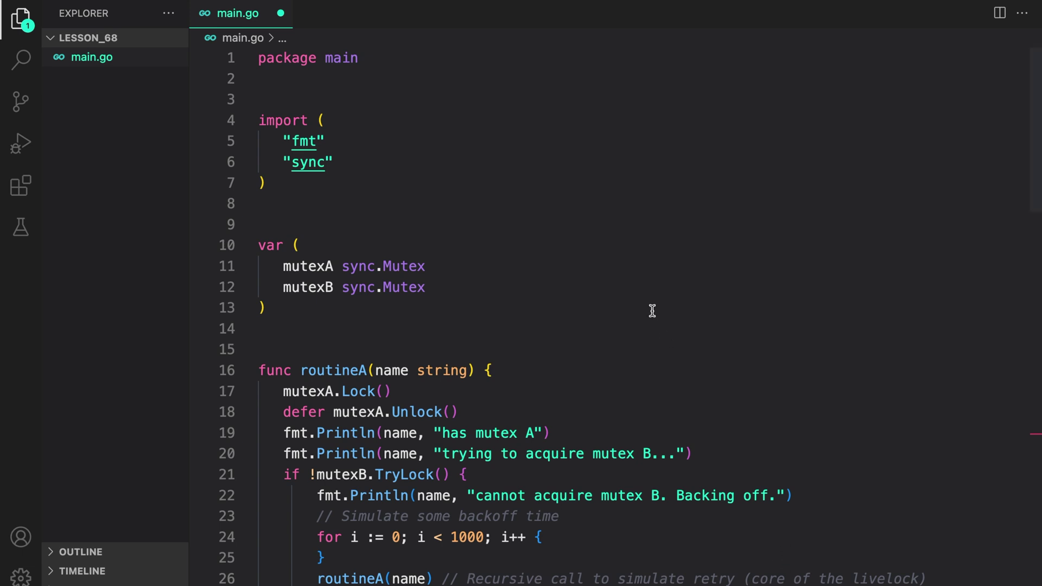
{"action": "scroll", "coordinate": [652, 311], "scroll_direction": "down", "scroll_amount": 4}
{"action": "left_click", "coordinate": [542, 285]}
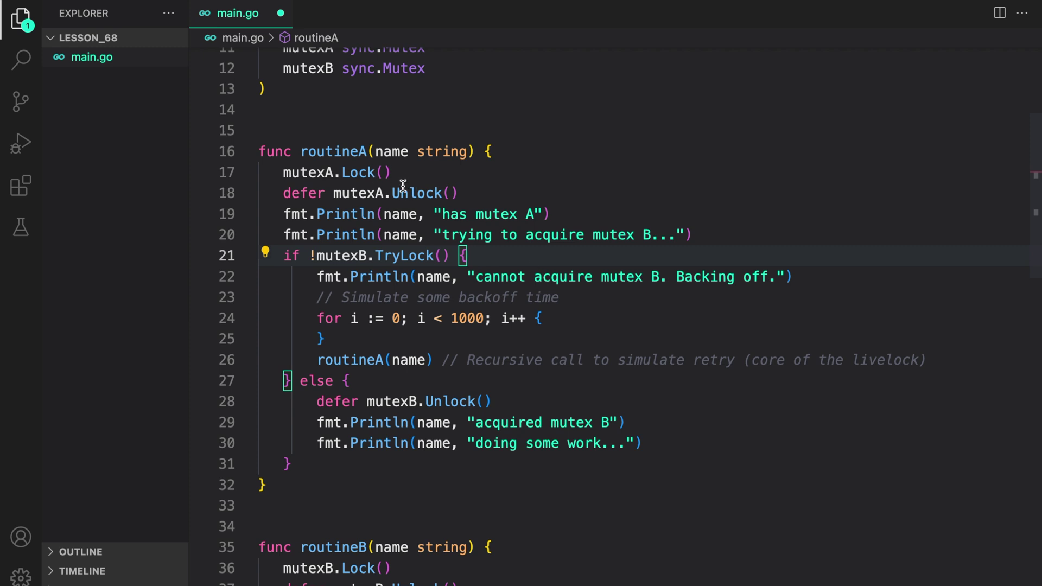
{"action": "scroll", "coordinate": [400, 172], "scroll_direction": "up", "scroll_amount": 3}
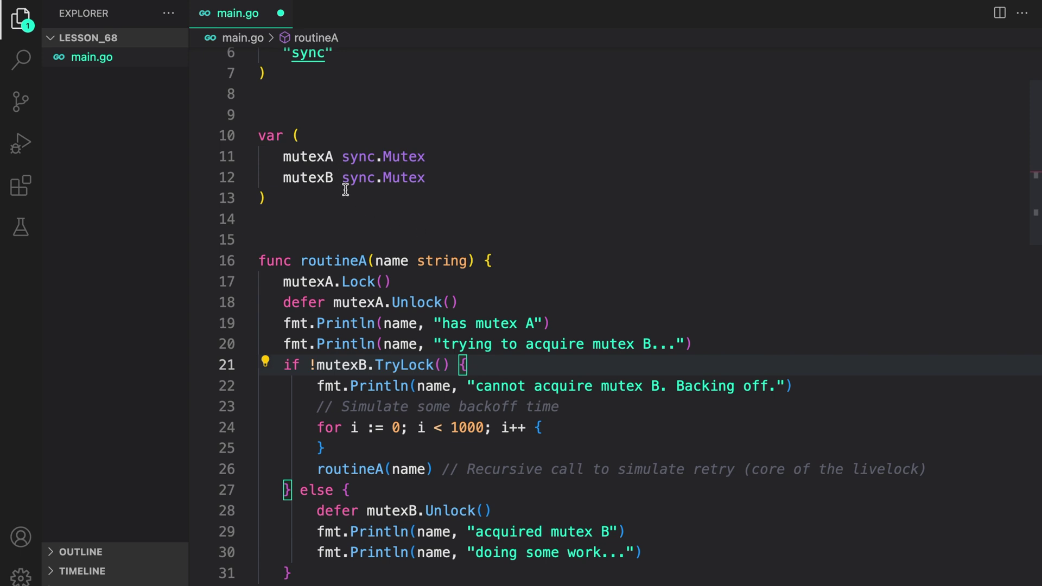
{"action": "scroll", "coordinate": [446, 271], "scroll_direction": "down", "scroll_amount": 3}
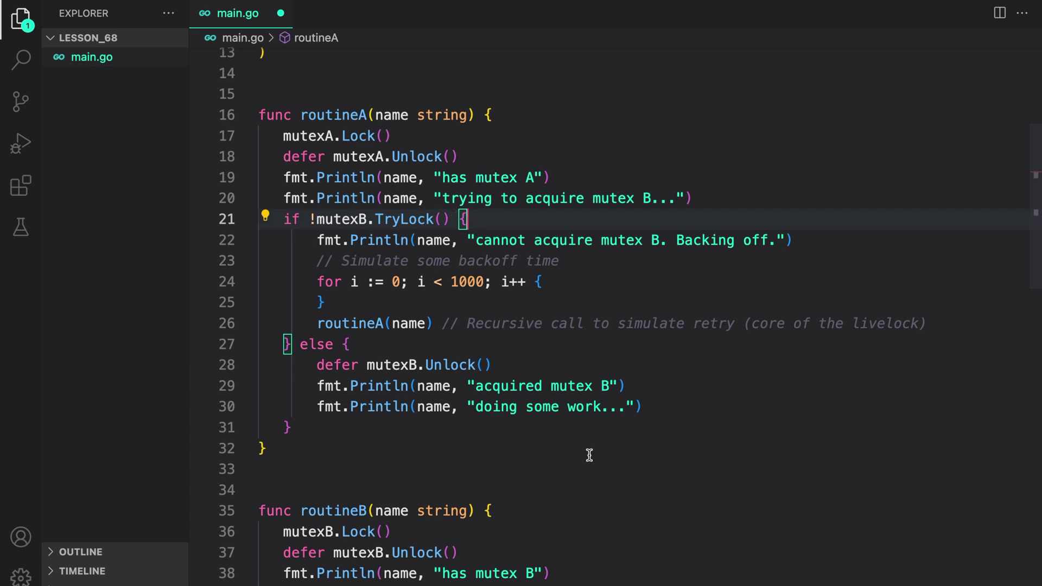
{"action": "scroll", "coordinate": [590, 456], "scroll_direction": "down", "scroll_amount": 5}
{"action": "scroll", "coordinate": [590, 455], "scroll_direction": "down", "scroll_amount": 3}
{"action": "scroll", "coordinate": [590, 455], "scroll_direction": "down", "scroll_amount": 3}
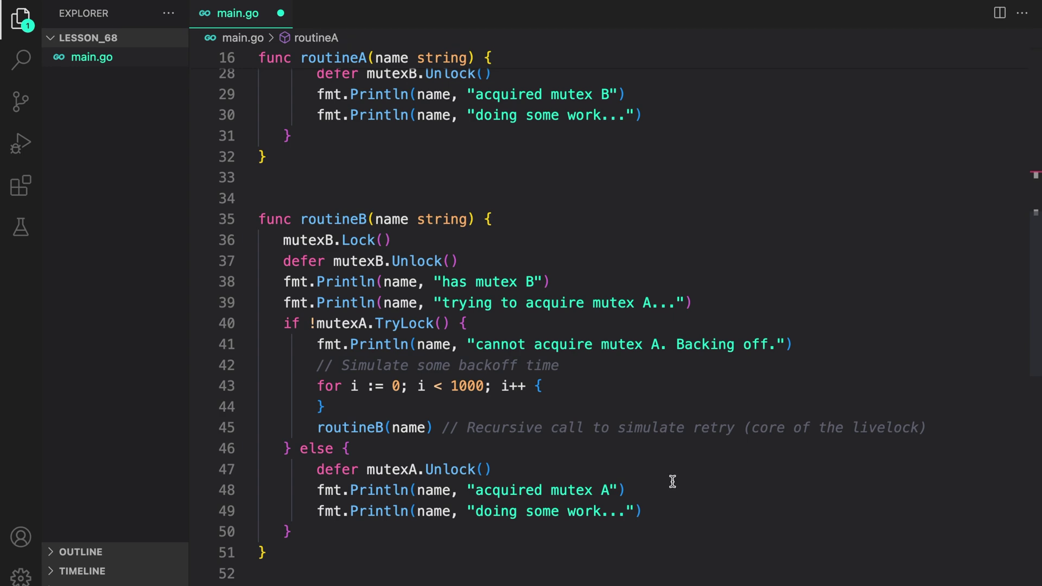
{"action": "scroll", "coordinate": [672, 482], "scroll_direction": "down", "scroll_amount": 3}
{"action": "scroll", "coordinate": [672, 482], "scroll_direction": "down", "scroll_amount": 2}
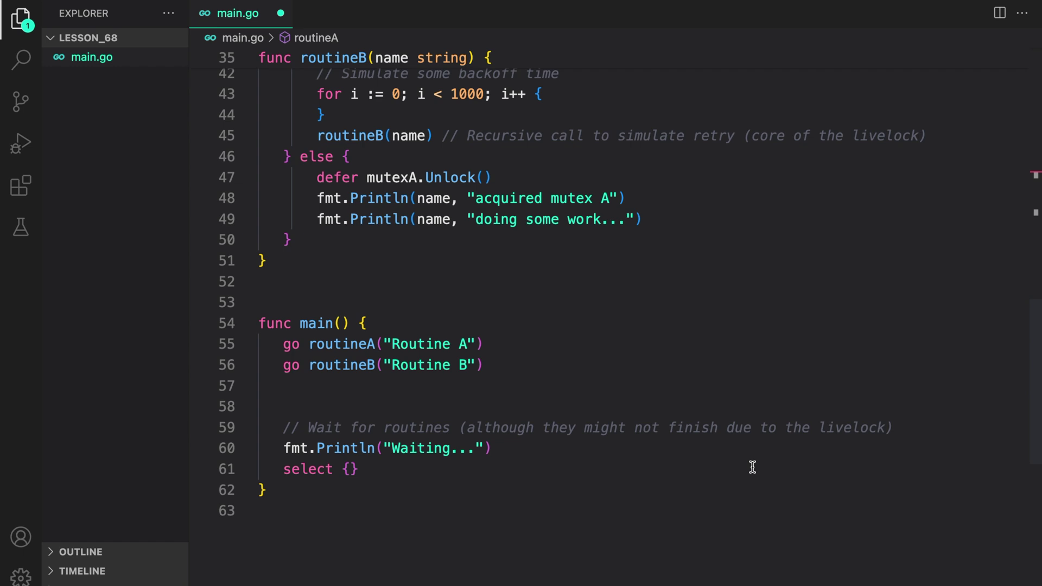
- Save main.go and run the livelock program with go run main.go in the terminal
{"action": "key", "text": "ctrl+s"}
{"action": "key", "text": "ctrl+grave"}
{"action": "type", "text": "go"}
{"action": "key", "text": "Right"}
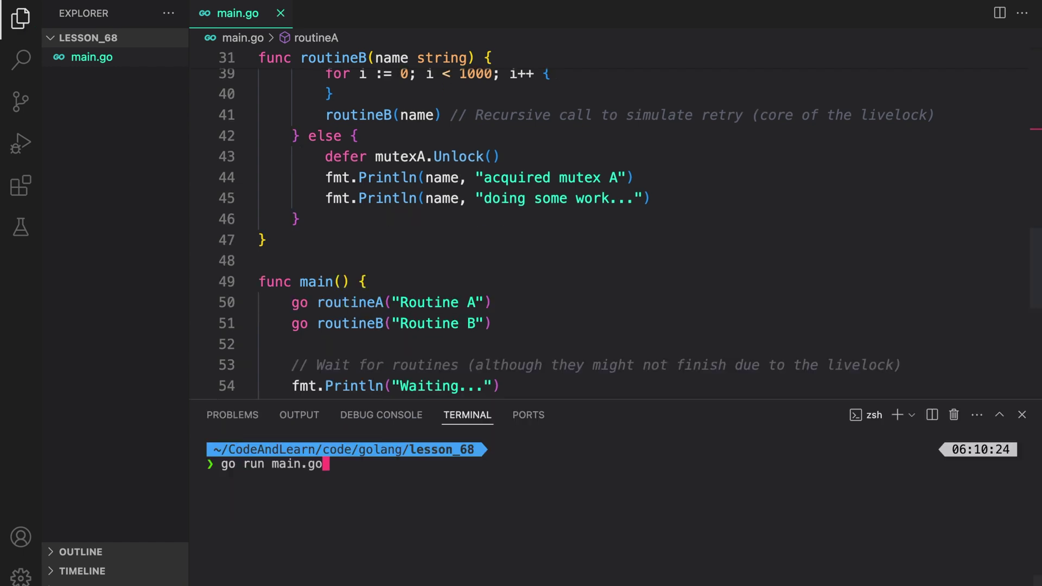
{"action": "key", "text": "Return"}
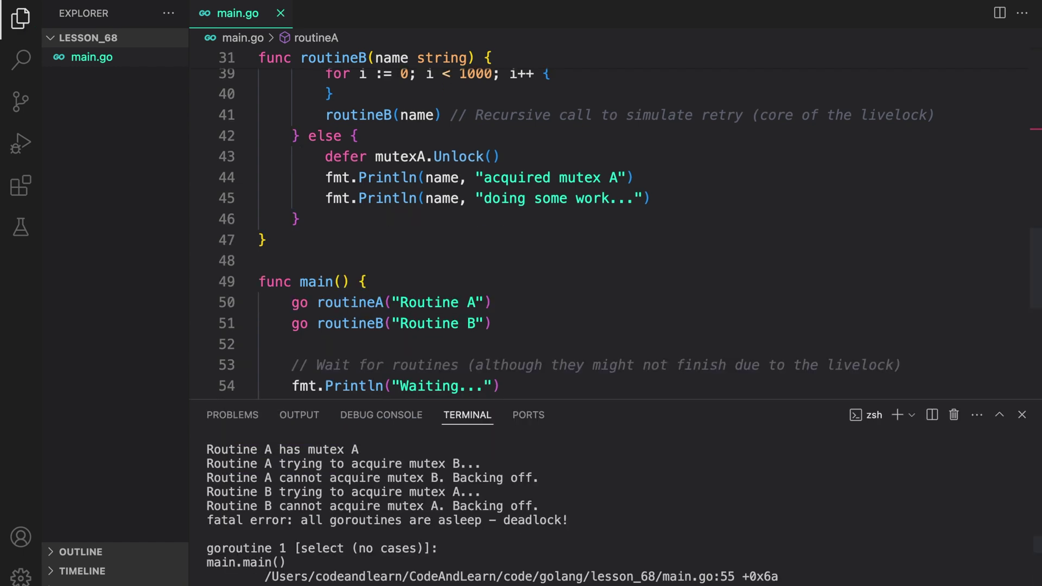
{"action": "scroll", "coordinate": [274, 480], "scroll_direction": "up", "scroll_amount": 2}
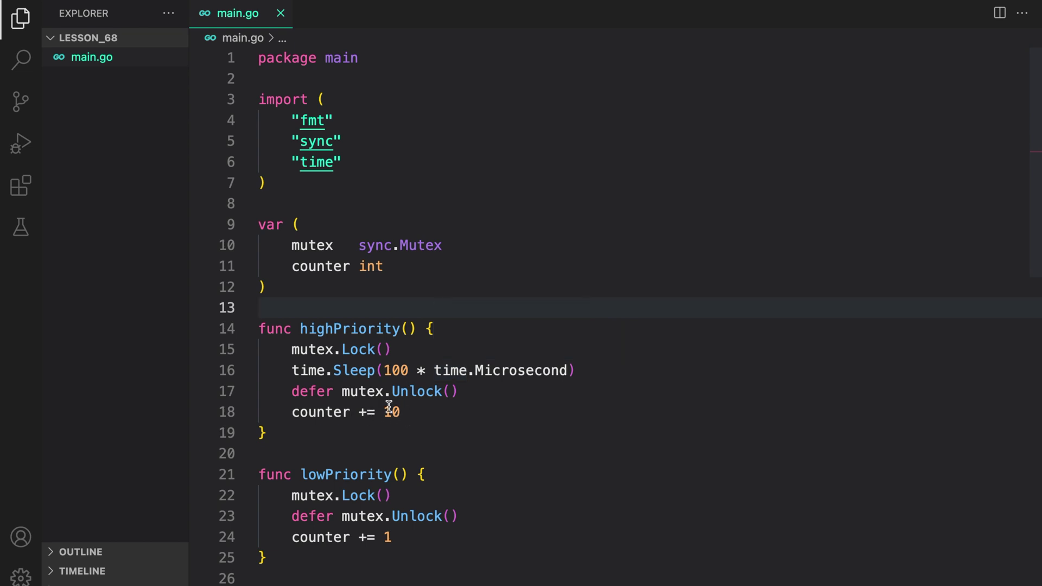
{"action": "scroll", "coordinate": [573, 443], "scroll_direction": "down", "scroll_amount": 2}
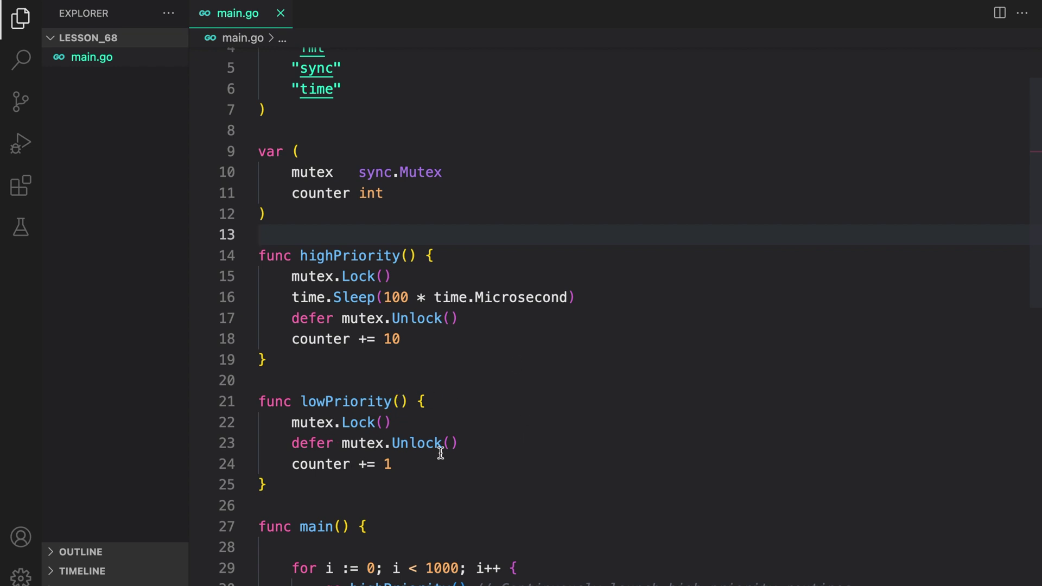
{"action": "mouse_move", "coordinate": [417, 442]}
{"action": "scroll", "coordinate": [586, 483], "scroll_direction": "down", "scroll_amount": 2}
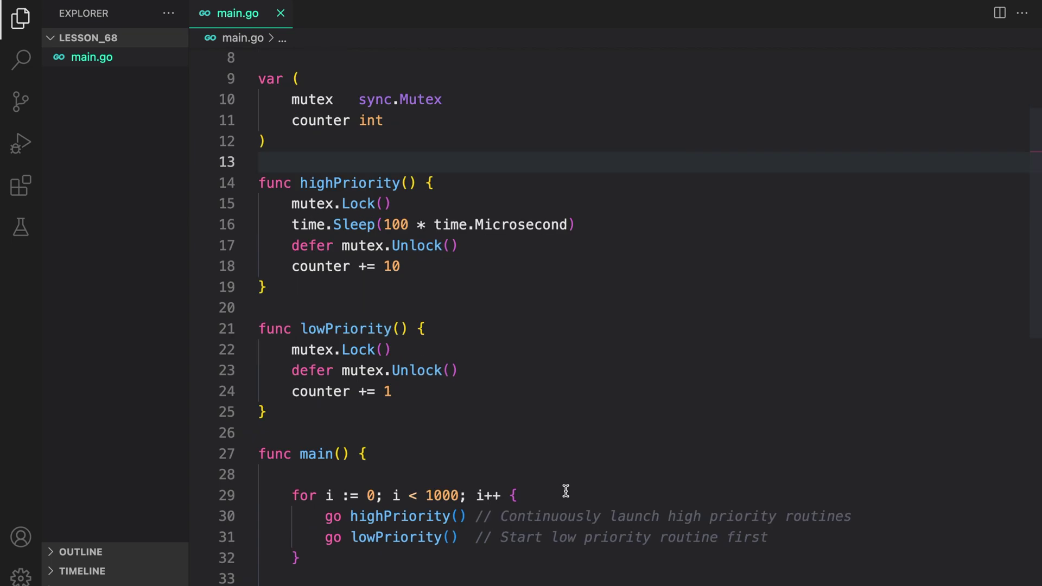
{"action": "scroll", "coordinate": [565, 489], "scroll_direction": "down", "scroll_amount": 2}
{"action": "scroll", "coordinate": [566, 490], "scroll_direction": "down", "scroll_amount": 4}
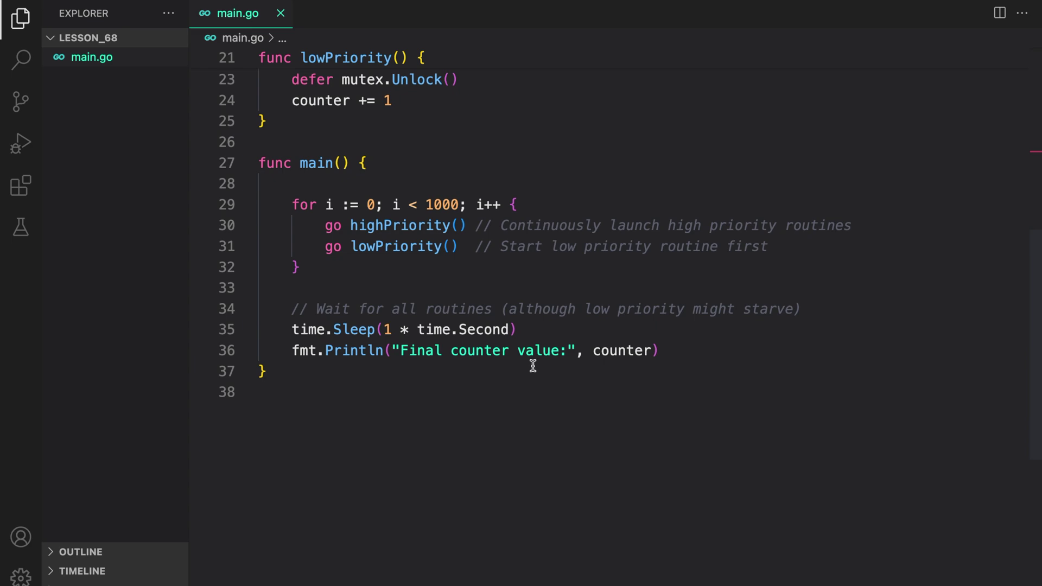
{"action": "scroll", "coordinate": [565, 386], "scroll_direction": "up", "scroll_amount": 1}
{"action": "scroll", "coordinate": [567, 386], "scroll_direction": "up", "scroll_amount": 4}
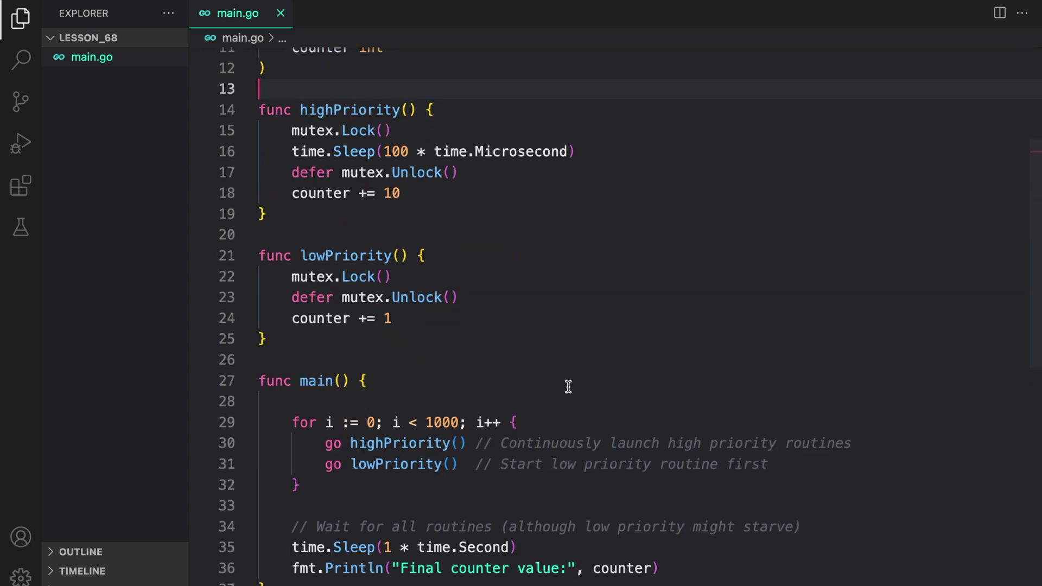